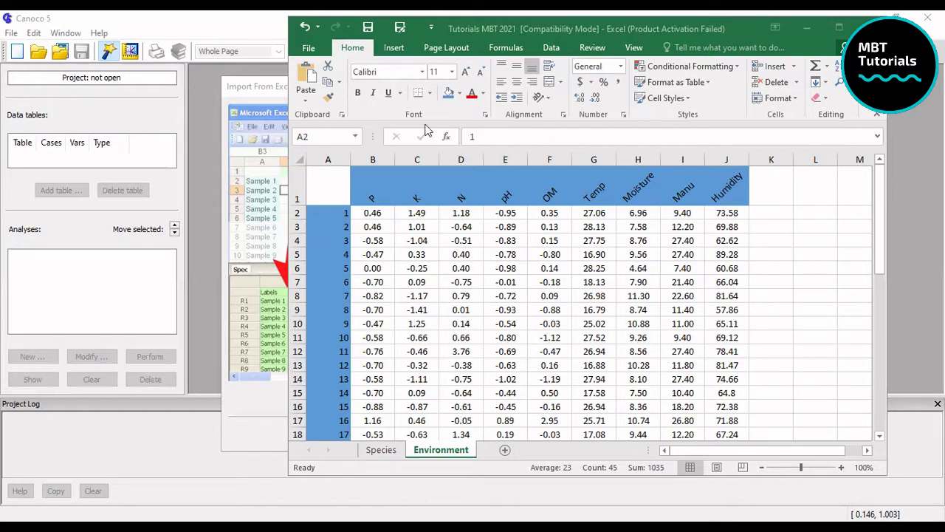
Examine the Species sheet of the Tutorials MBT 2021 workbook, checking the species headings, the sample rows and their abundance values.
{"action": "left_click_drag", "start_coordinate": [448, 18], "coordinate": [402, 42]}
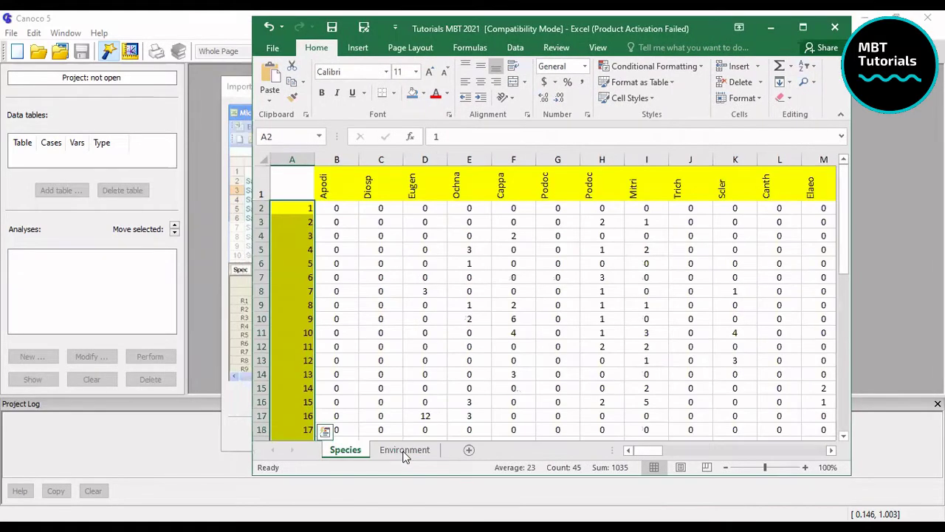
{"action": "key", "text": "ctrl+Page_Down"}
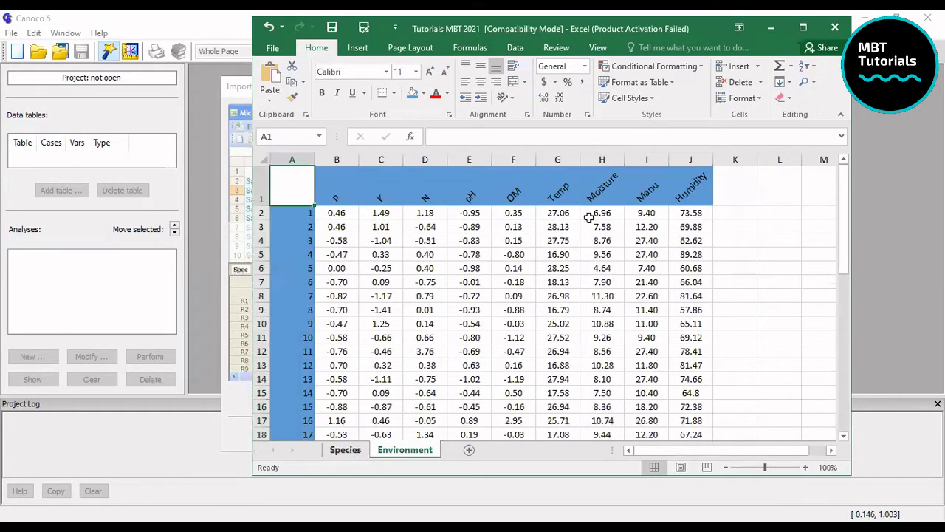
{"action": "key", "text": "ctrl+Page_Up"}
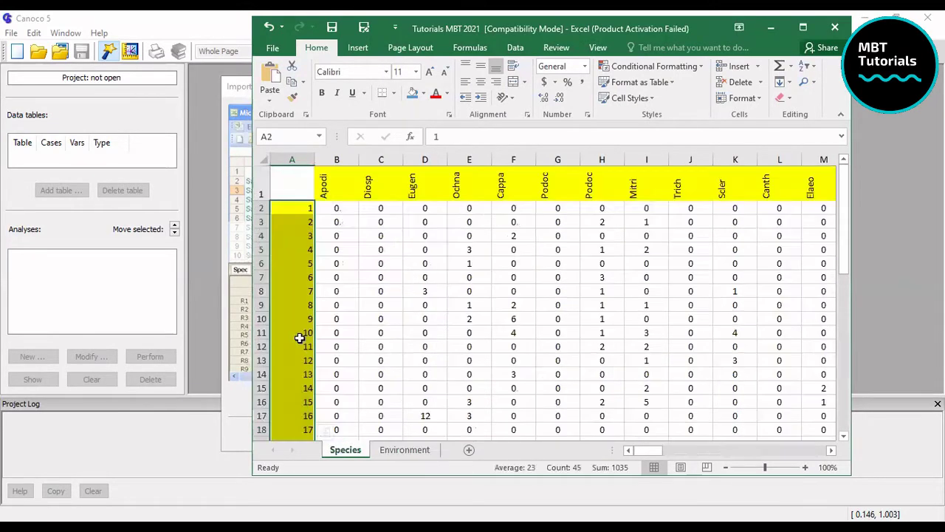
{"action": "scroll", "coordinate": [412, 339], "scroll_direction": "down", "scroll_amount": 4}
{"action": "scroll", "coordinate": [412, 339], "scroll_direction": "down", "scroll_amount": 2}
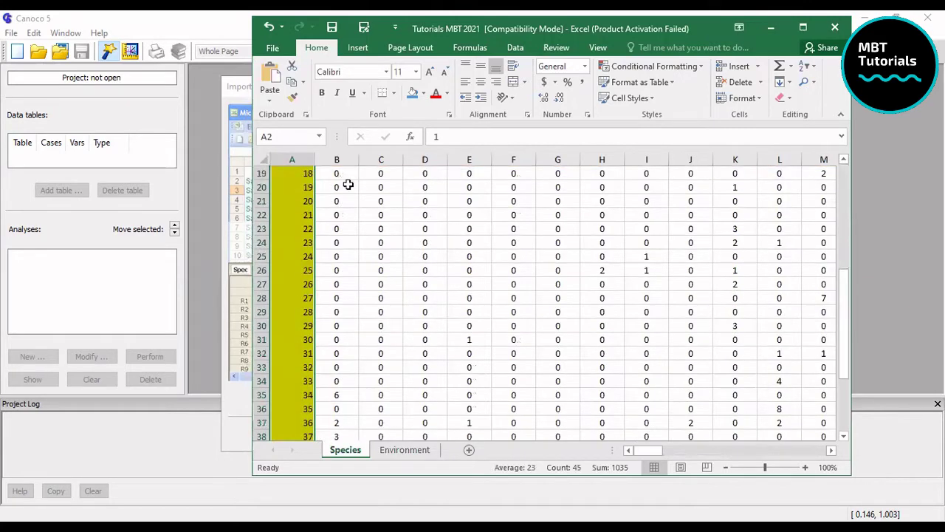
{"action": "scroll", "coordinate": [468, 348], "scroll_direction": "up", "scroll_amount": 4}
{"action": "scroll", "coordinate": [468, 347], "scroll_direction": "up", "scroll_amount": 2}
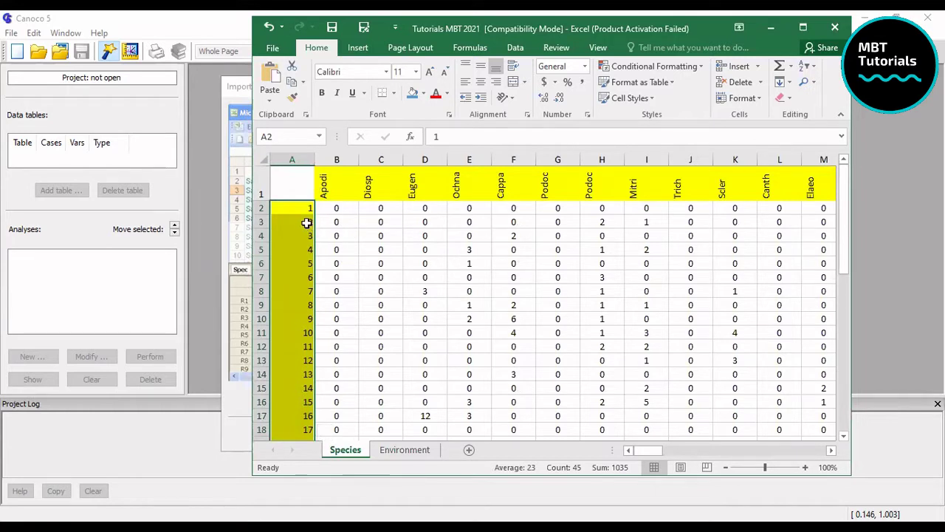
{"action": "scroll", "coordinate": [307, 226], "scroll_direction": "down", "scroll_amount": 11}
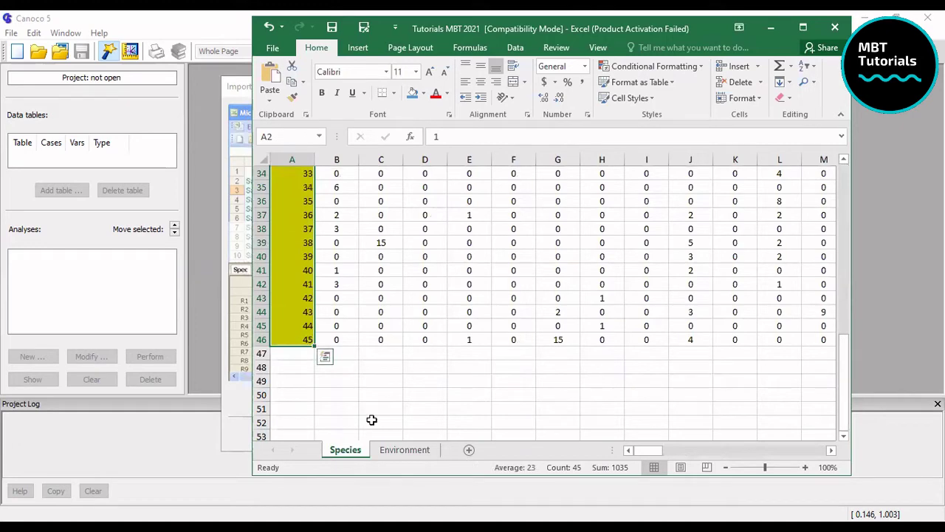
Examine all sample rows and variables in the Environment sheet, return to the Species sheet and minimize the workbook.
{"action": "key", "text": "ctrl+Page_Down"}
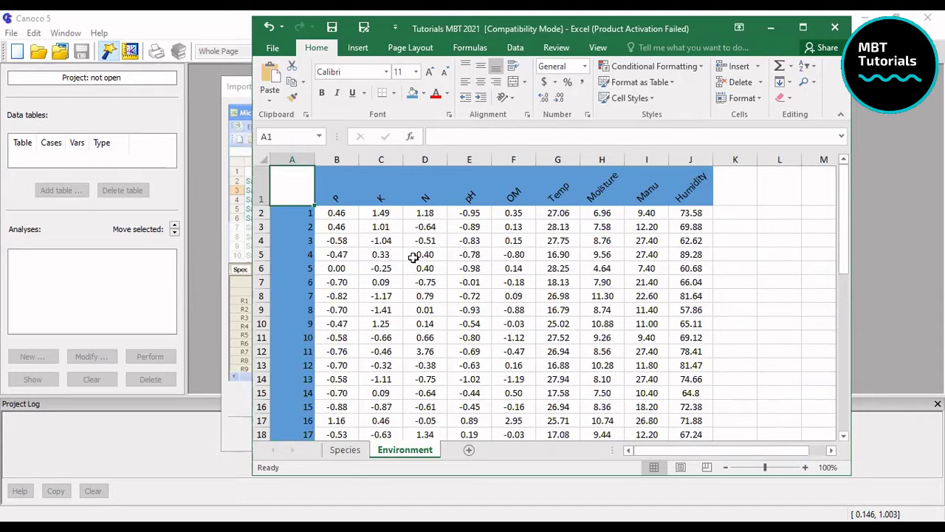
{"action": "scroll", "coordinate": [458, 262], "scroll_direction": "down", "scroll_amount": 7}
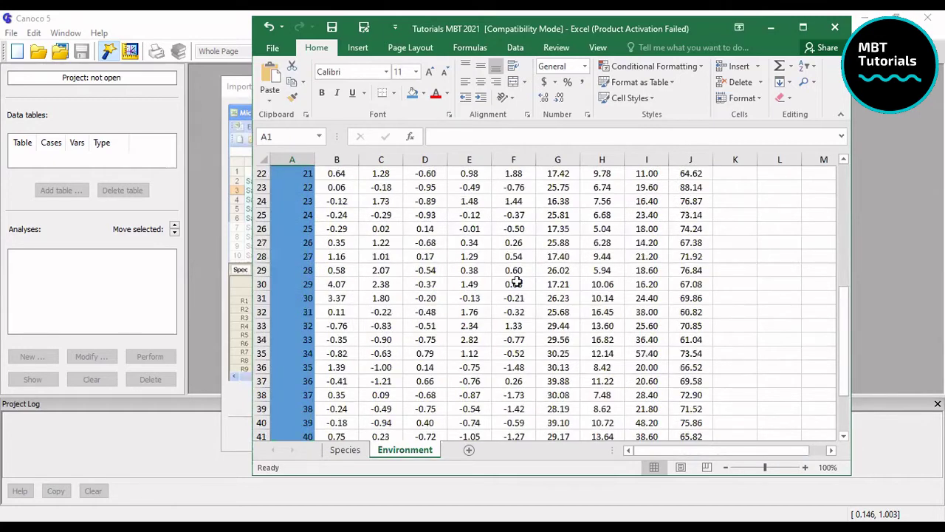
{"action": "scroll", "coordinate": [515, 274], "scroll_direction": "down", "scroll_amount": 5}
{"action": "scroll", "coordinate": [515, 282], "scroll_direction": "up", "scroll_amount": 2}
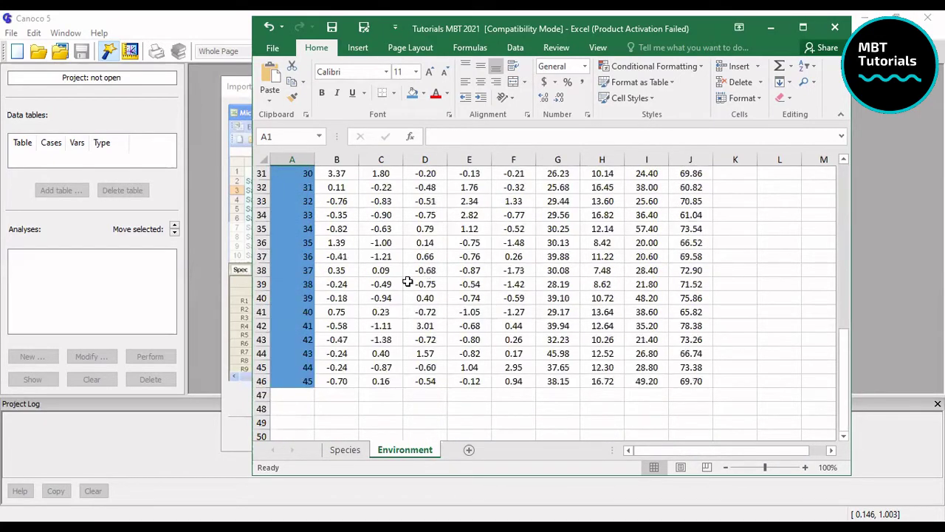
{"action": "scroll", "coordinate": [408, 282], "scroll_direction": "up", "scroll_amount": 7}
{"action": "scroll", "coordinate": [408, 282], "scroll_direction": "up", "scroll_amount": 3}
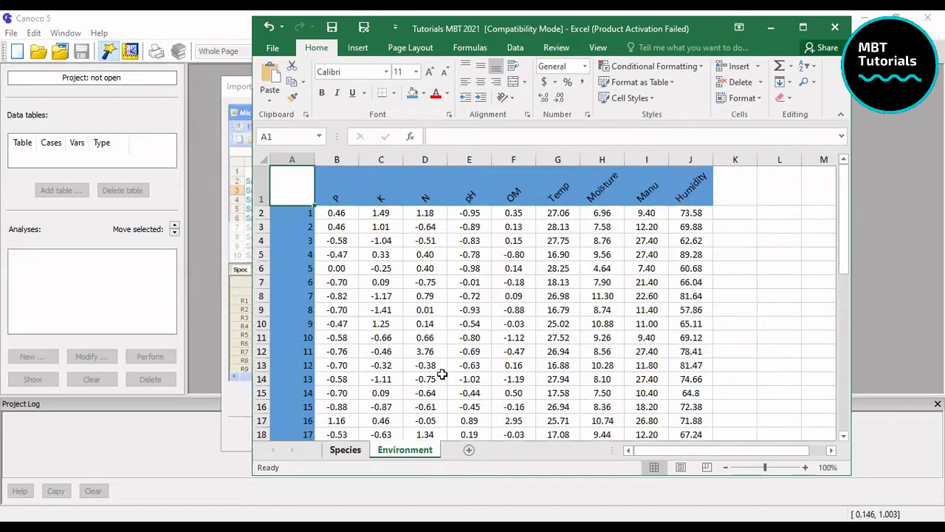
{"action": "key", "text": "ctrl+Page_Up"}
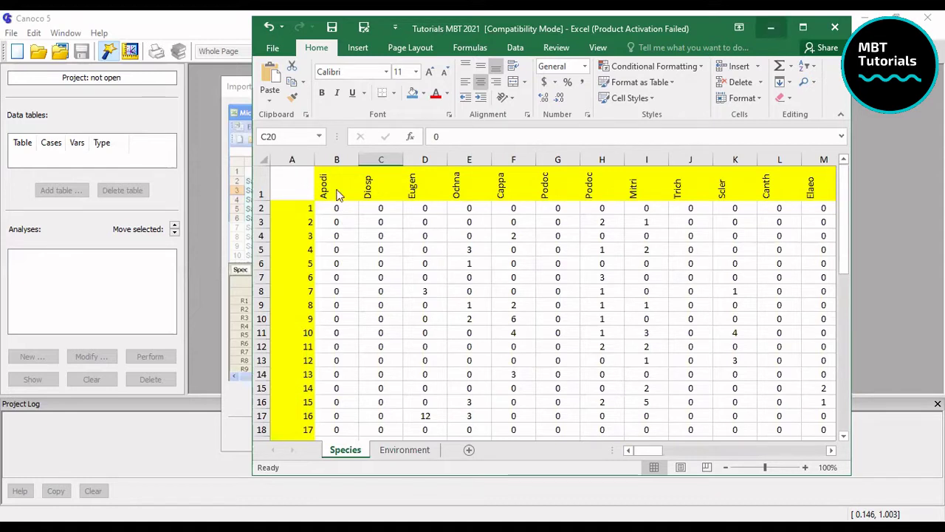
{"action": "left_click", "coordinate": [772, 28]}
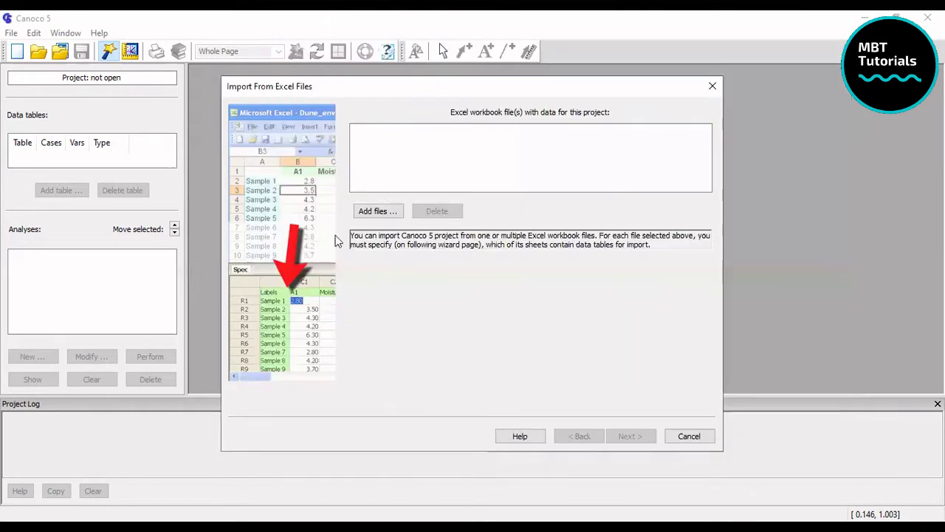
Try to add the workbook Tutorials MBT 2021.xls to the Excel import and continue with it.
{"action": "left_click", "coordinate": [379, 214]}
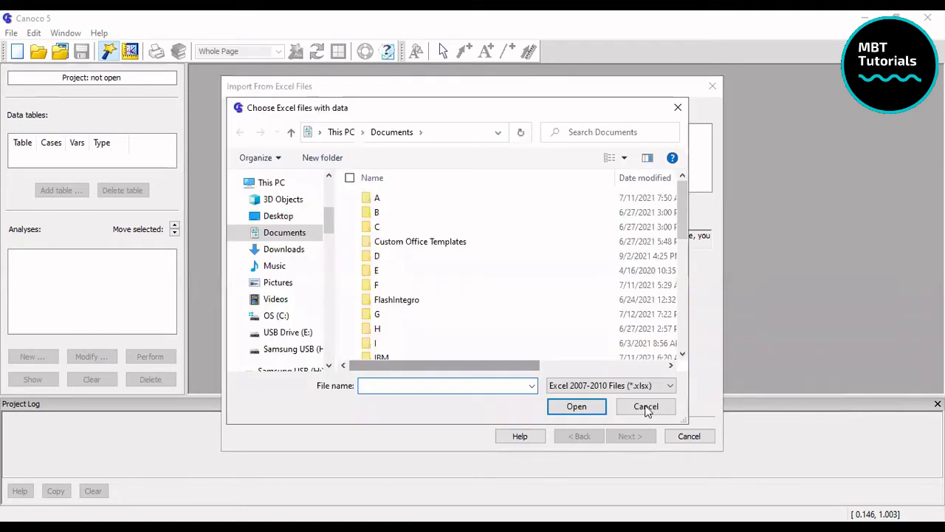
{"action": "left_click", "coordinate": [646, 406]}
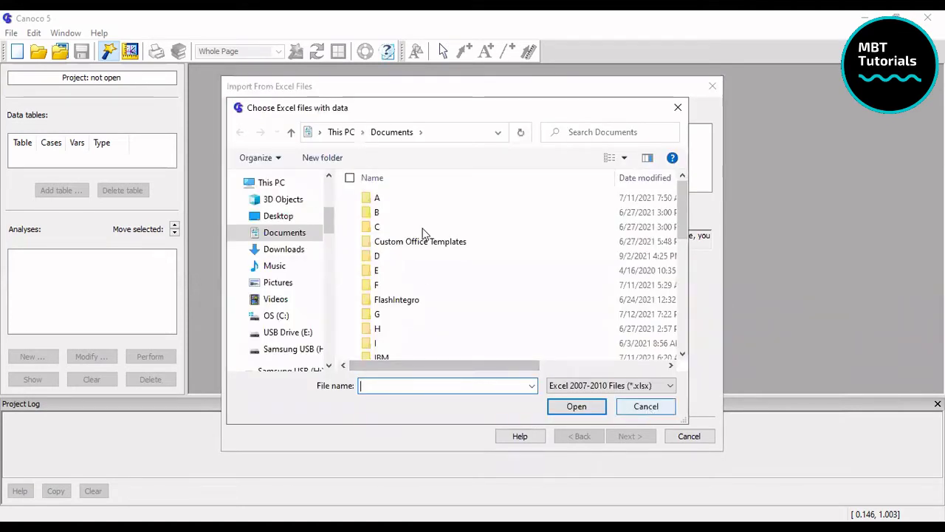
{"action": "left_click", "coordinate": [380, 212]}
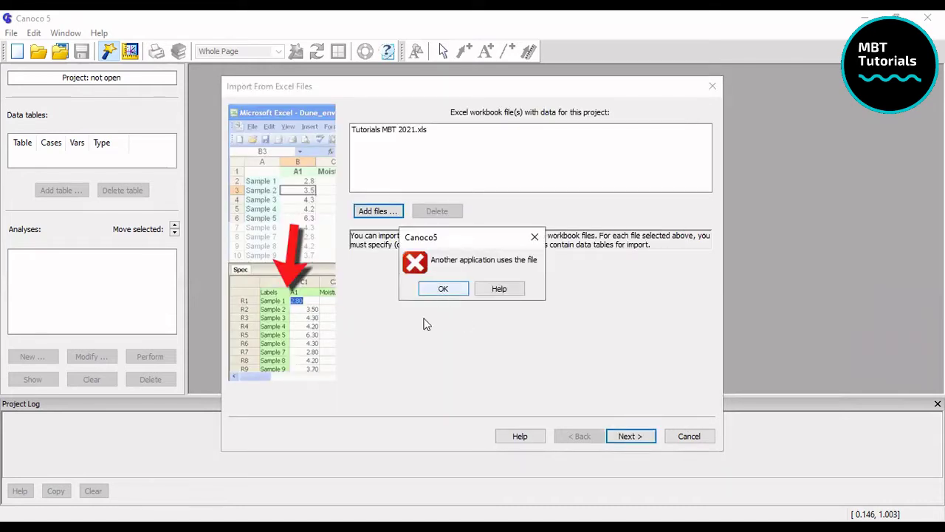
{"action": "key", "text": "Return"}
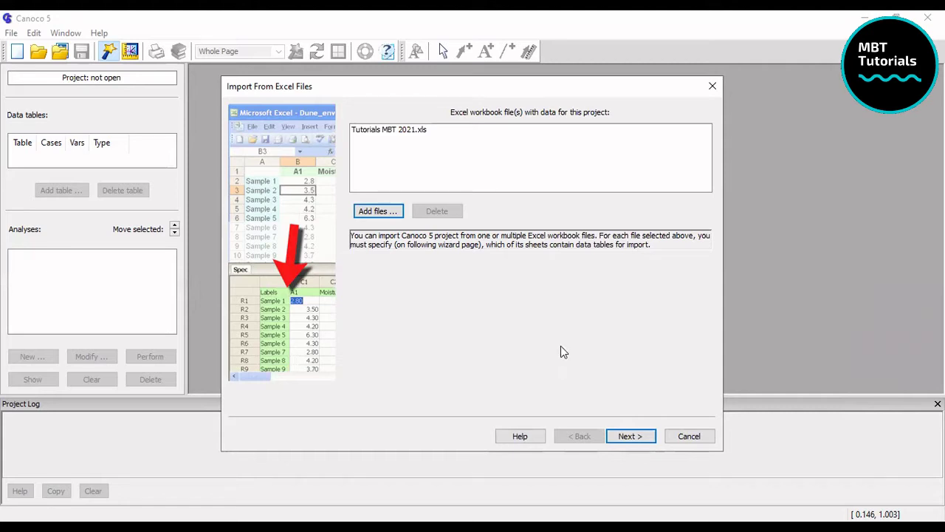
{"action": "left_click", "coordinate": [638, 437]}
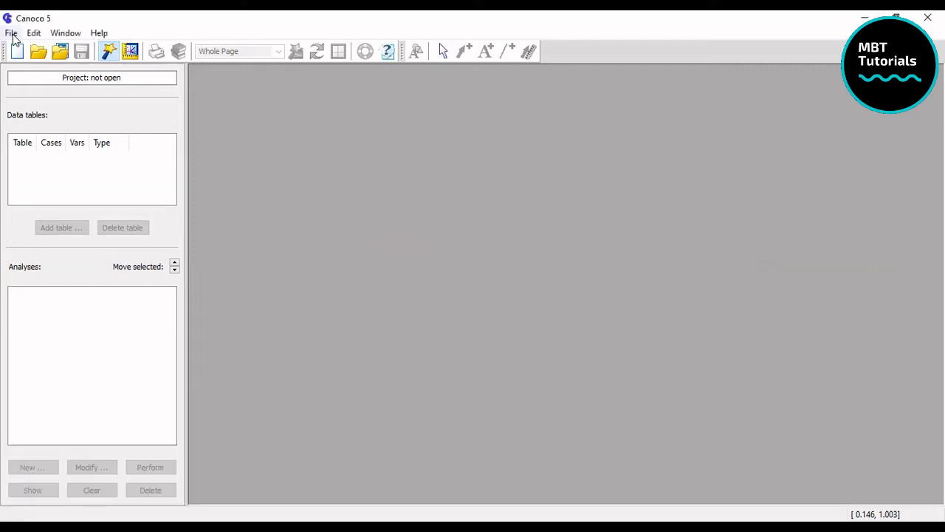
Restart the Excel import with Tutorials MBT 2021.xls, close the workbook in Excel and continue to the sheet selection.
{"action": "key", "text": "alt+f"}
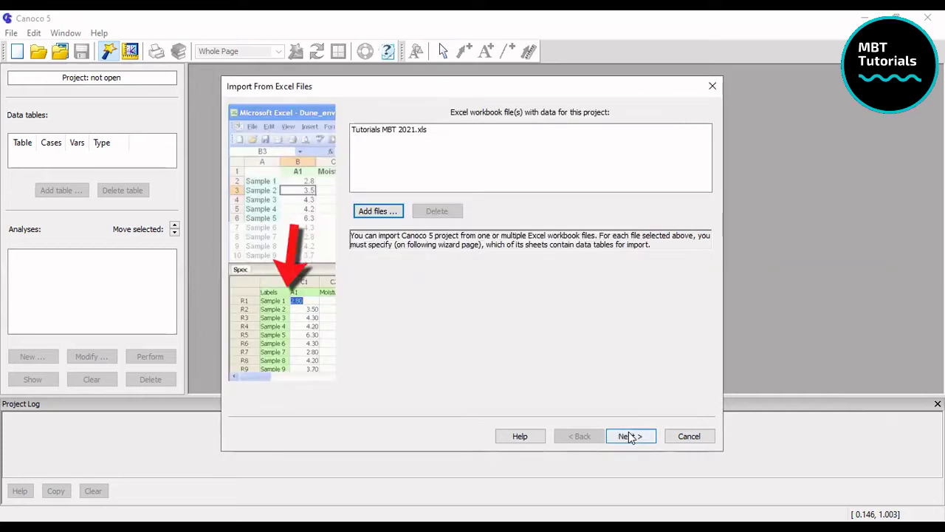
{"action": "left_click", "coordinate": [629, 435]}
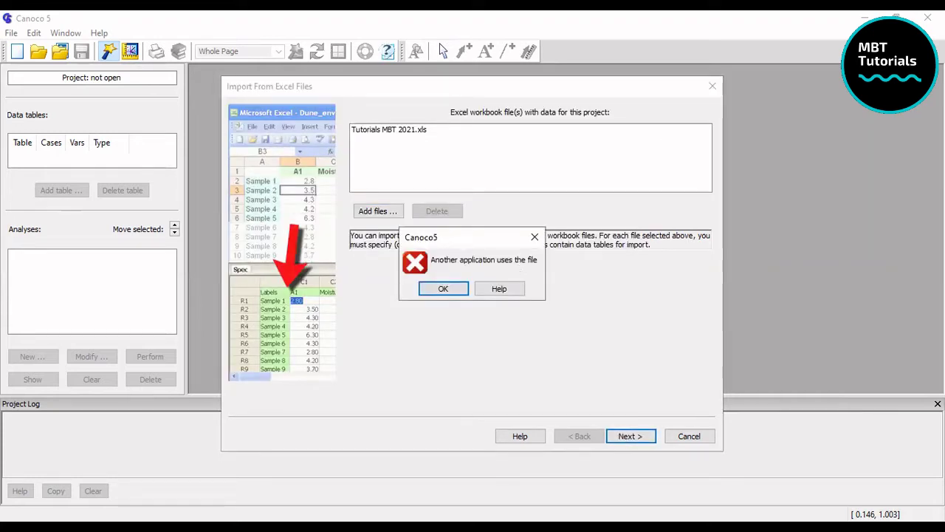
{"action": "left_click", "coordinate": [440, 290]}
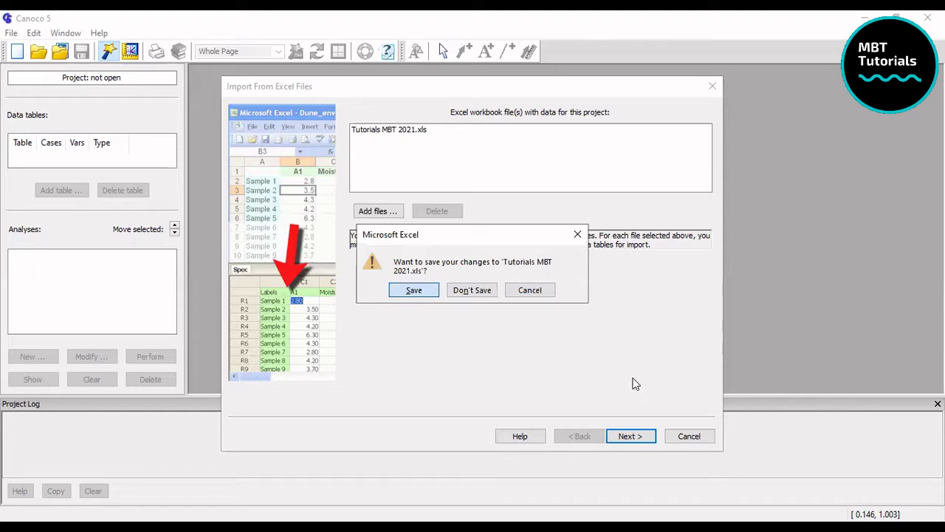
{"action": "left_click", "coordinate": [633, 440]}
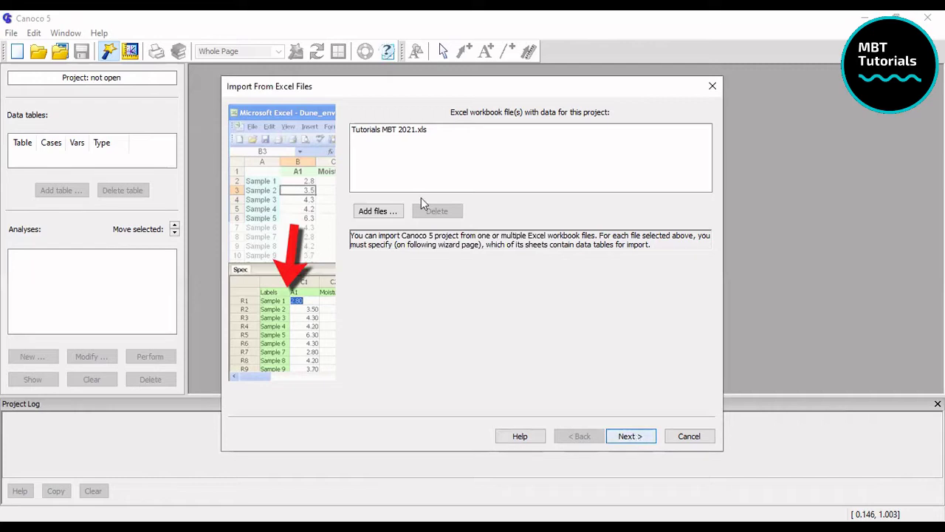
Select both the Species and Environment sheets for import into the new project.
{"action": "left_click", "coordinate": [358, 131]}
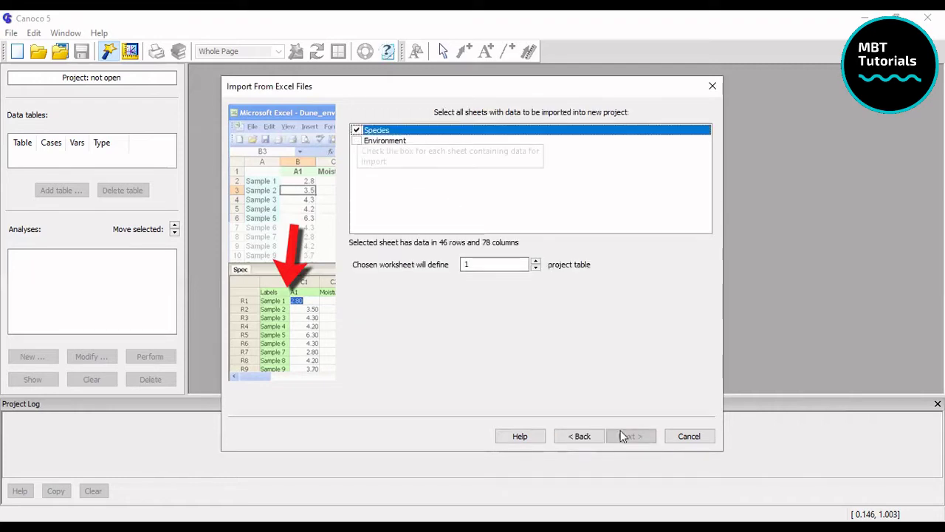
{"action": "key", "text": "Down"}
{"action": "key", "text": "space"}
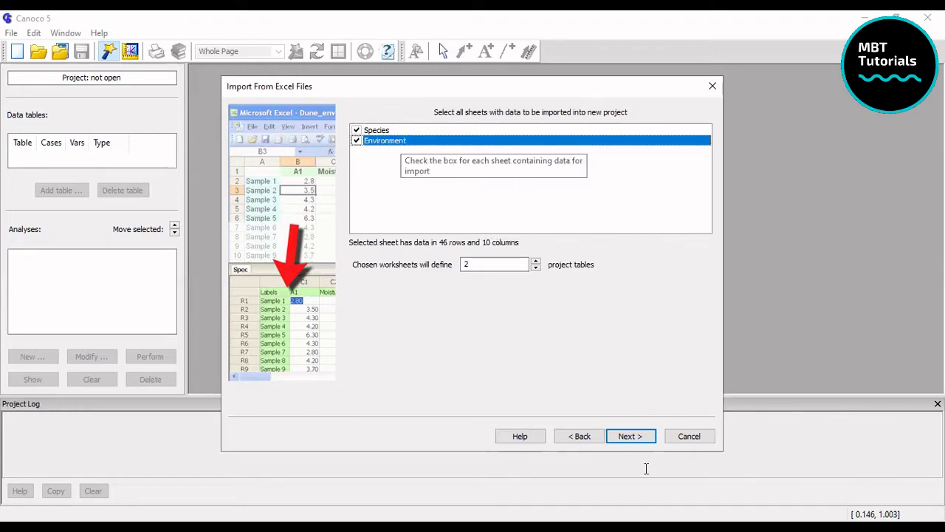
{"action": "left_click", "coordinate": [638, 436]}
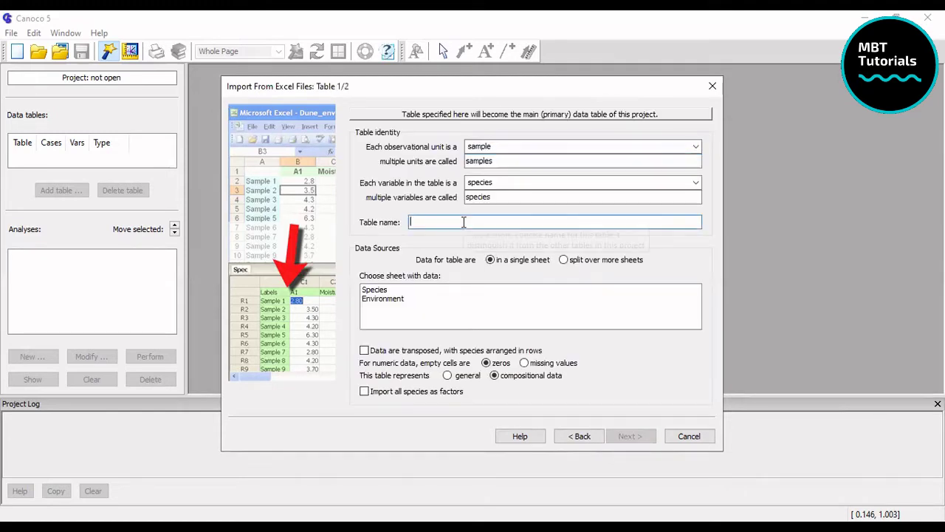
Define the primary data table with the name Species, using the Species sheet as its data source.
{"action": "type", "text": "S"}
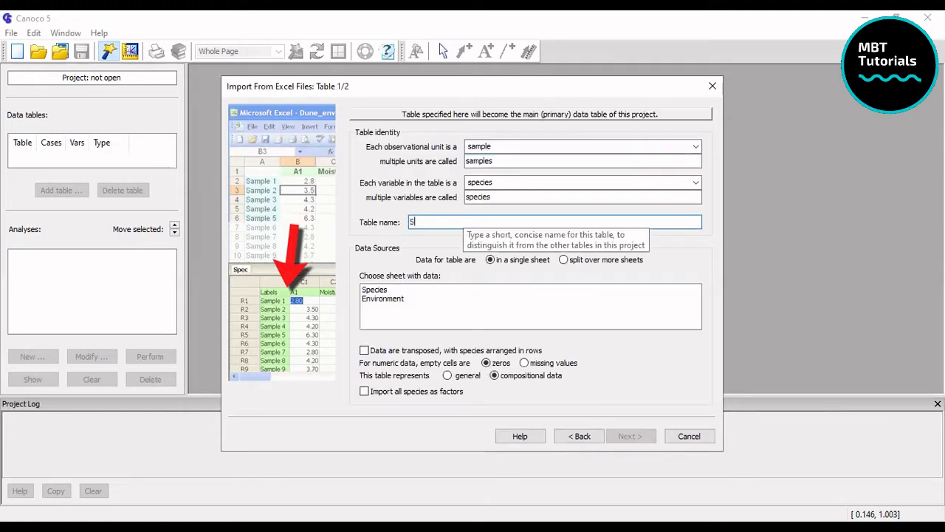
{"action": "type", "text": "pecies"}
{"action": "left_click", "coordinate": [375, 290]}
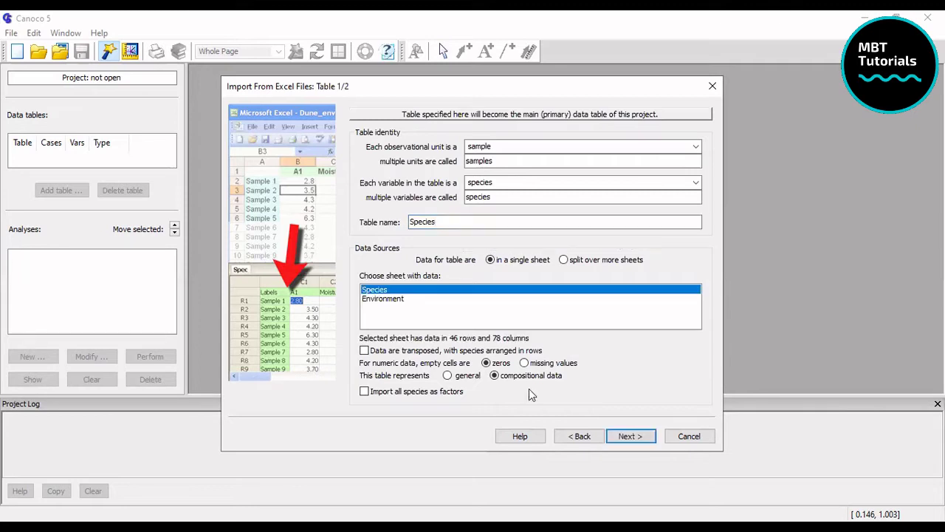
{"action": "left_click", "coordinate": [628, 437]}
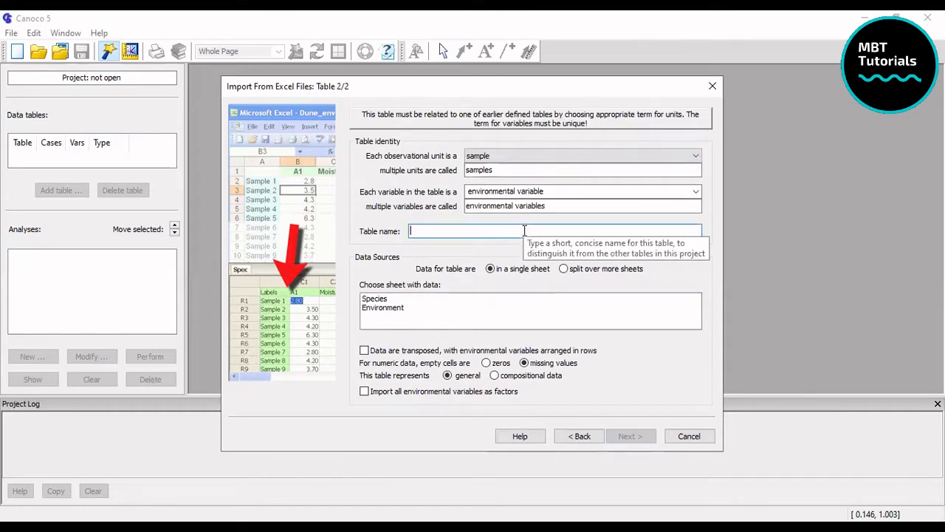
Define the second table with the name Environment, using the Environment sheet as its source, and finish the import.
{"action": "type", "text": "Enviro"}
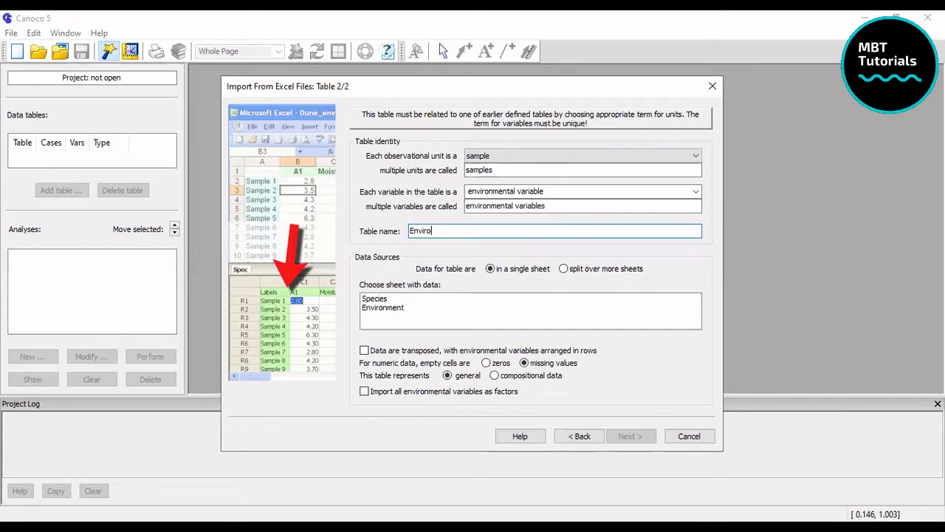
{"action": "type", "text": "nment"}
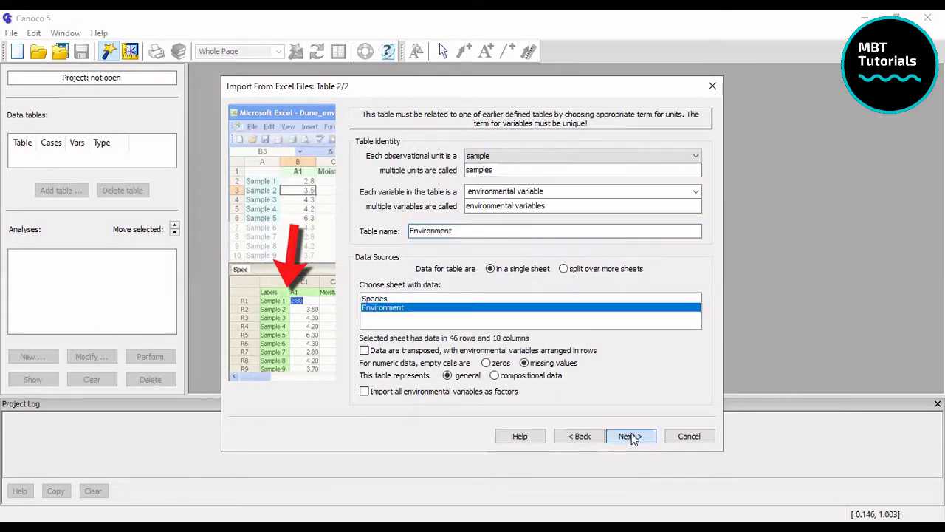
{"action": "left_click", "coordinate": [629, 436]}
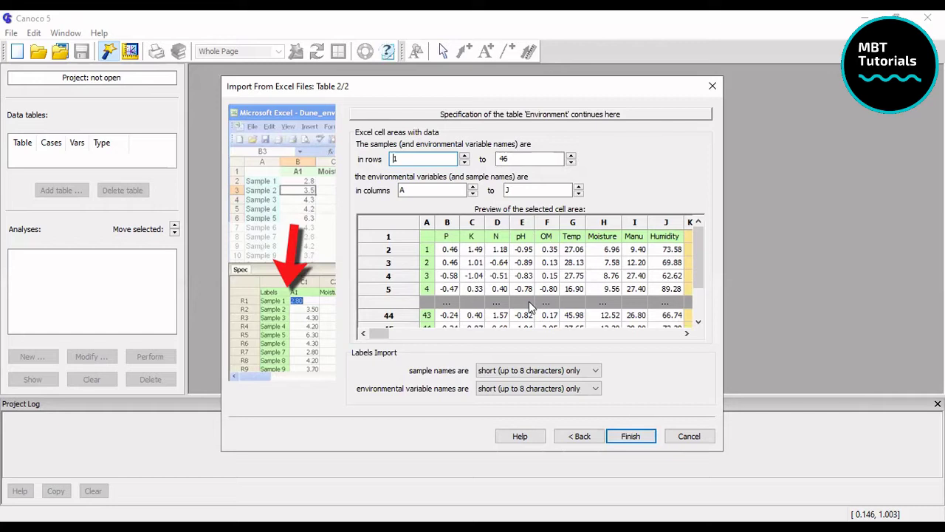
{"action": "left_click", "coordinate": [635, 437]}
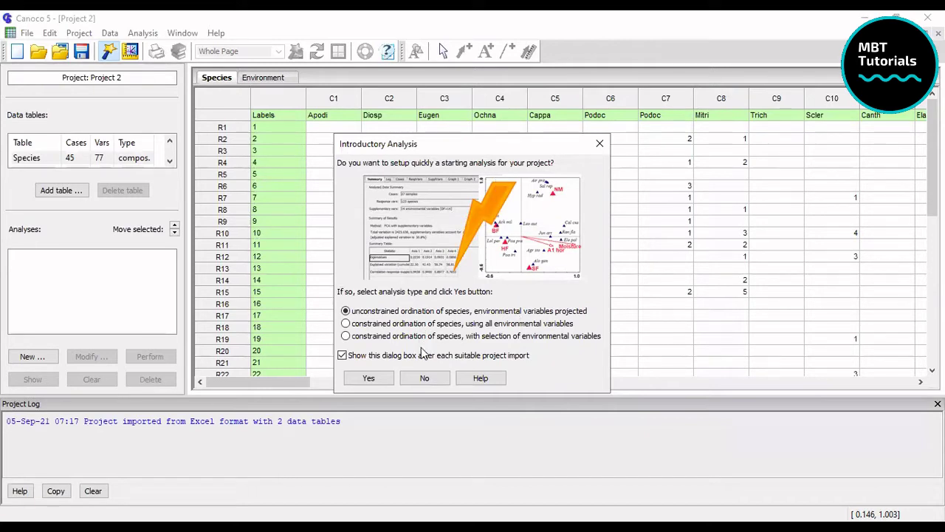
Set up an introductory analysis as a constrained ordination of species using all environmental variables.
{"action": "mouse_move", "coordinate": [429, 341]}
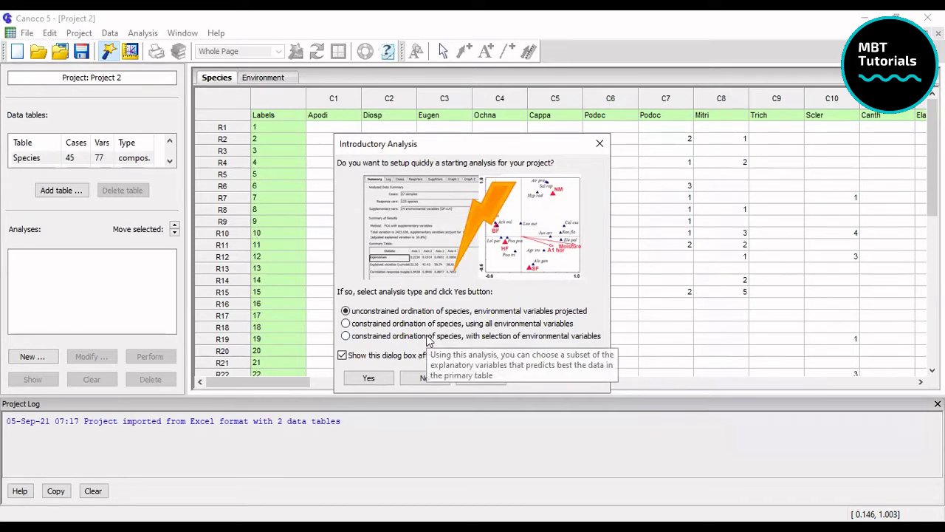
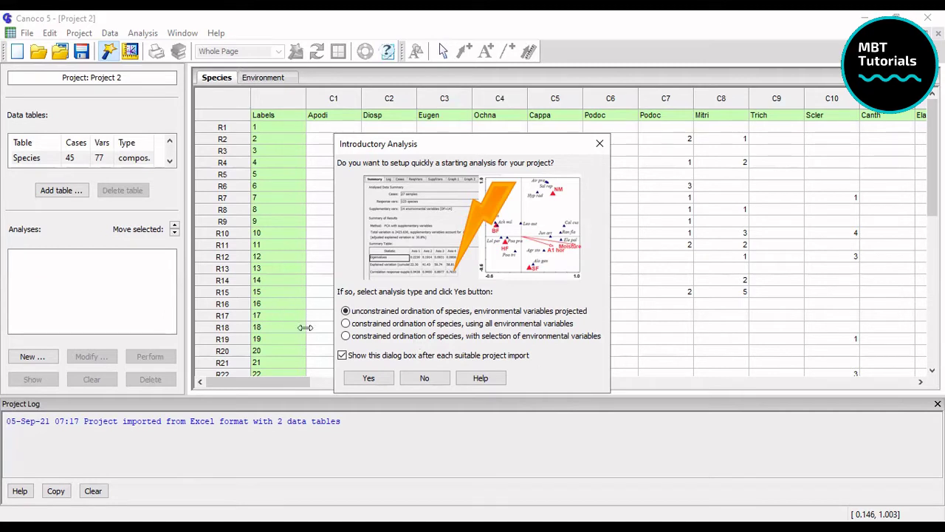
{"action": "left_click", "coordinate": [346, 324]}
{"action": "mouse_move", "coordinate": [447, 339]}
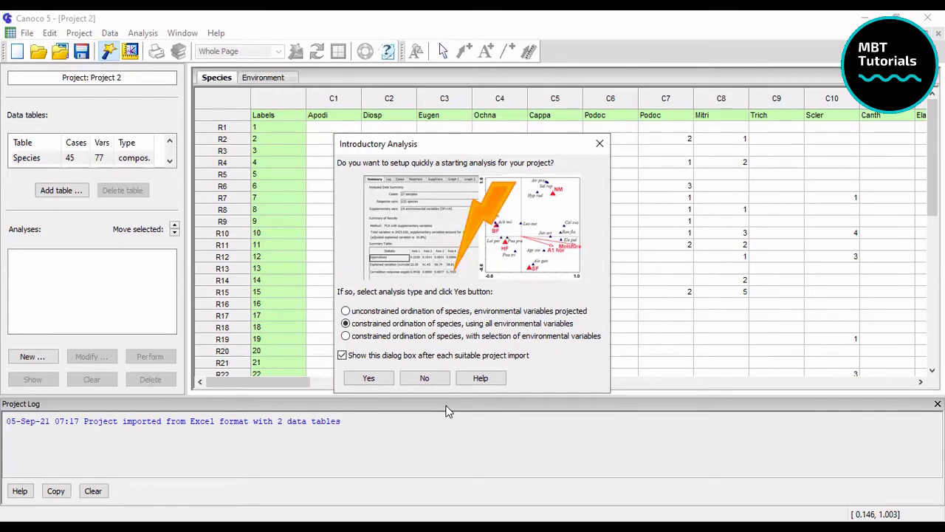
{"action": "left_click", "coordinate": [369, 378]}
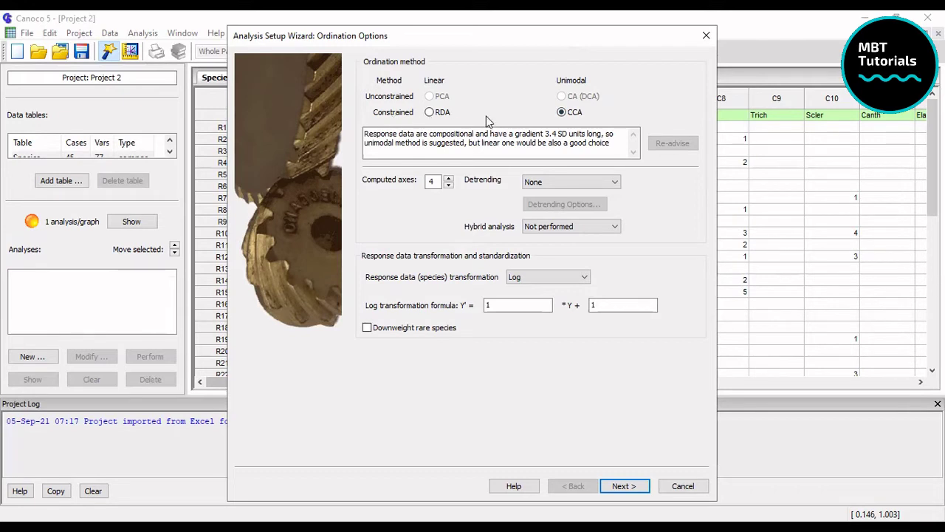
Run the constrained analysis as CCA with log-transformed species data, testing all constrained axes with 499 unrestricted permutations.
{"action": "mouse_move", "coordinate": [448, 117]}
{"action": "key", "text": "Left"}
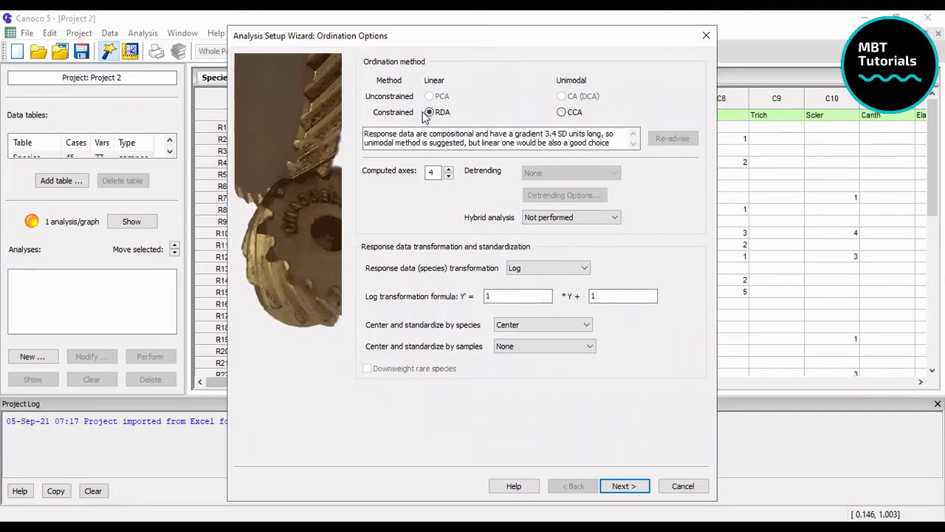
{"action": "left_click", "coordinate": [562, 112]}
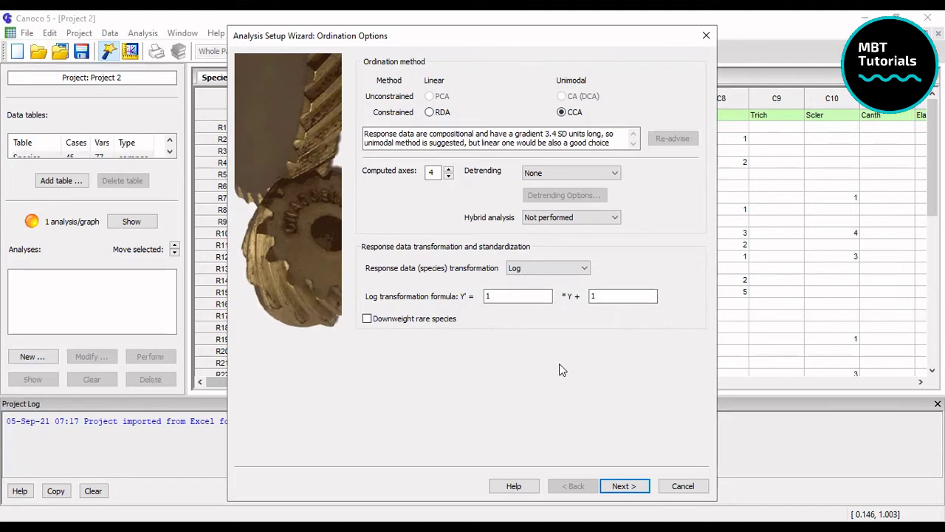
{"action": "left_click", "coordinate": [629, 488]}
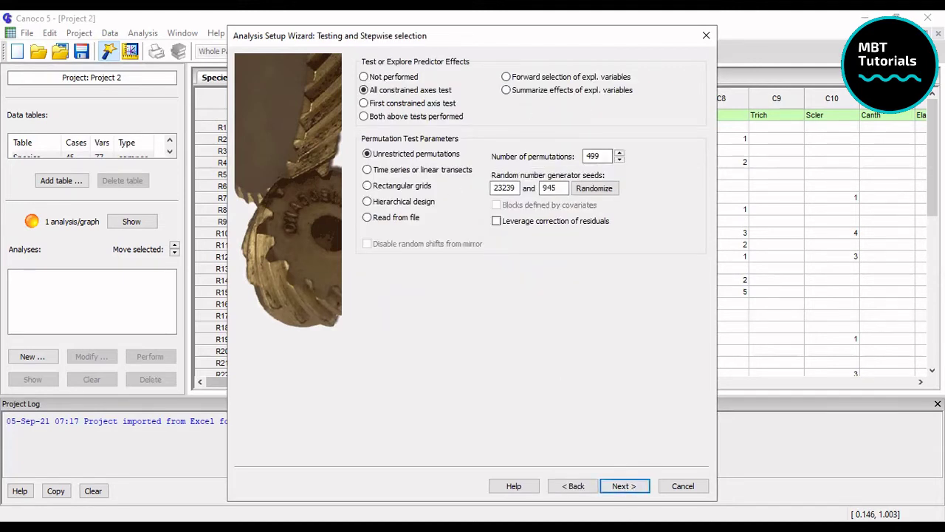
{"action": "left_click", "coordinate": [625, 486]}
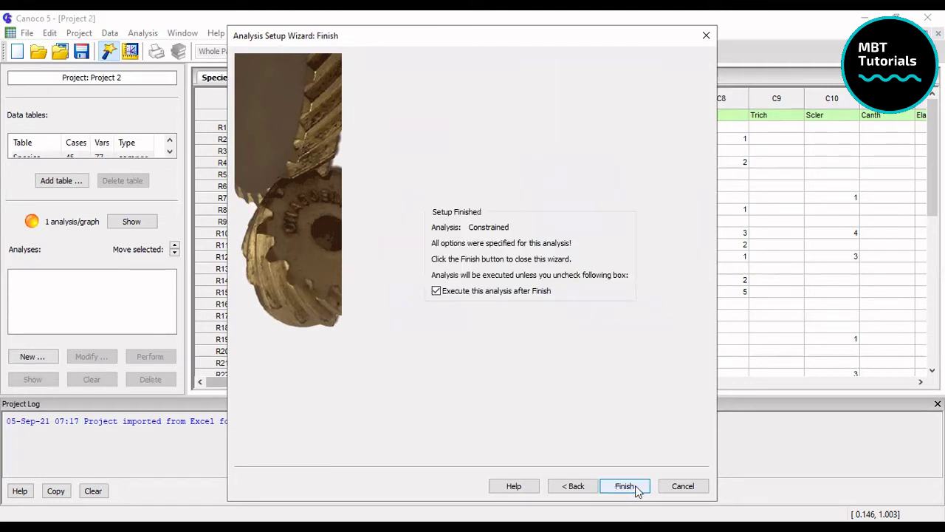
{"action": "left_click", "coordinate": [625, 488]}
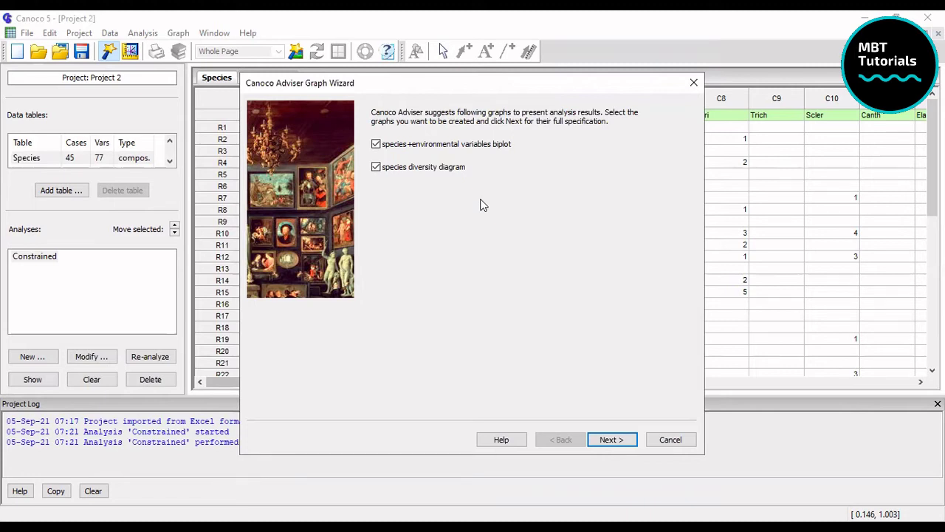
Create the suggested species+environmental variables biplot and species diversity diagram for Axis 1 & Axis 2, expressing diversity as number of species.
{"action": "left_click", "coordinate": [610, 440]}
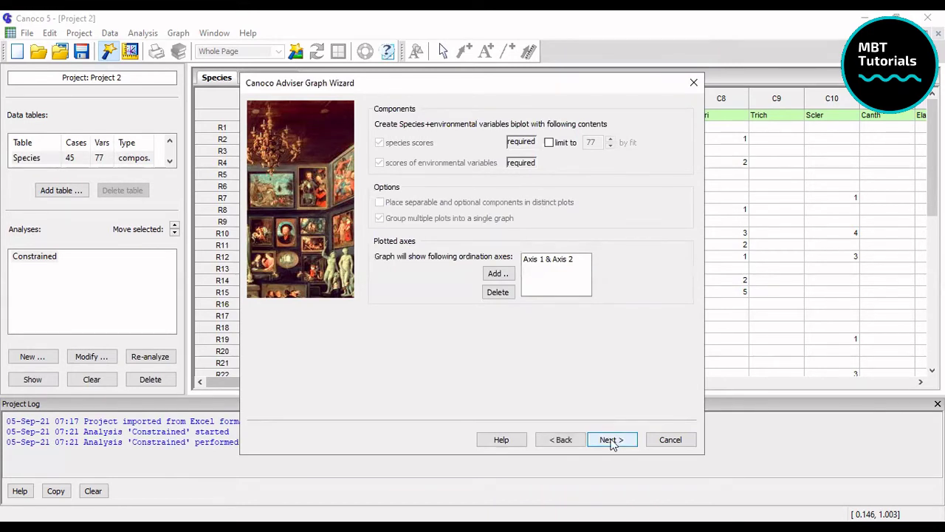
{"action": "left_click", "coordinate": [611, 440]}
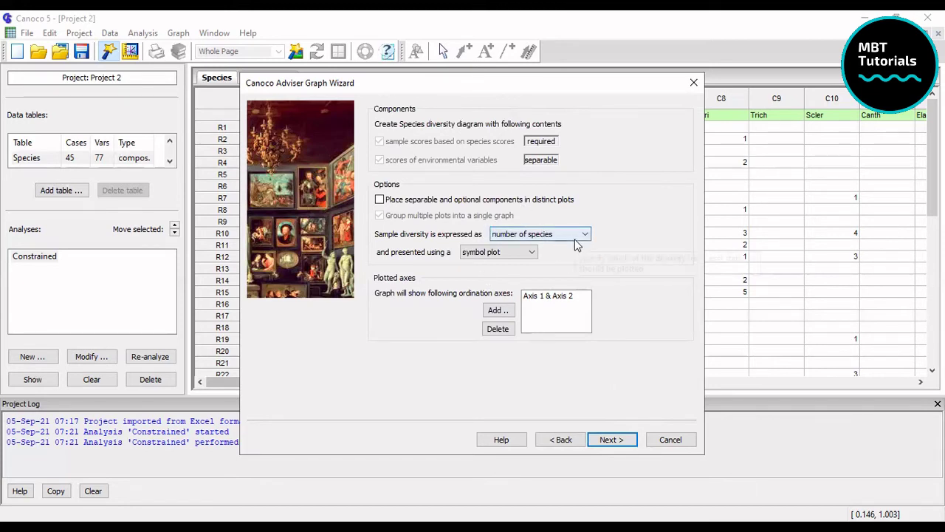
{"action": "left_click", "coordinate": [612, 440]}
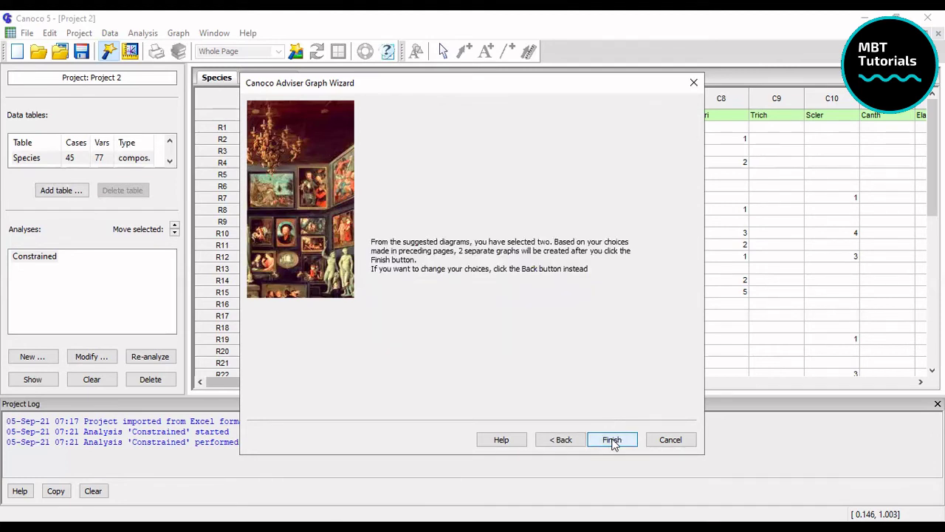
{"action": "left_click", "coordinate": [612, 440]}
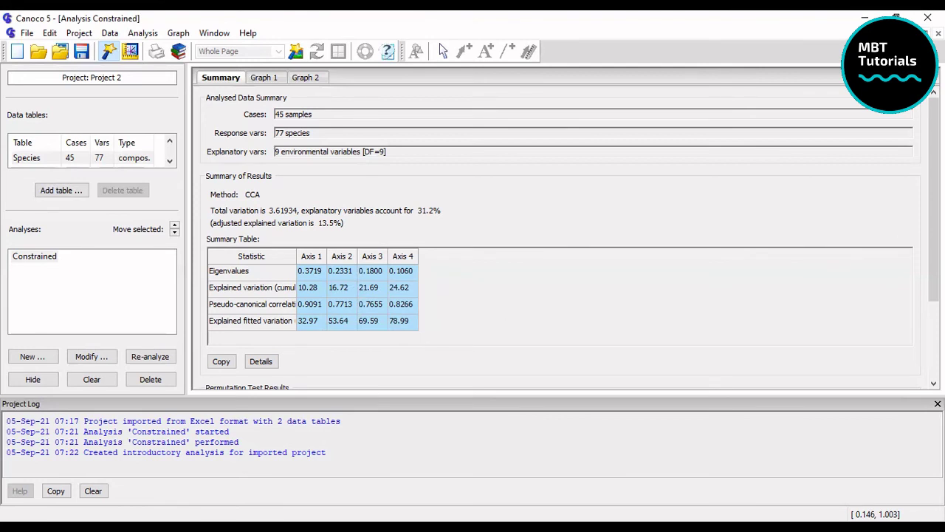
Check the permutation test results and copy the summary table of the constrained analysis.
{"action": "left_click_drag", "start_coordinate": [934, 192], "coordinate": [934, 267]}
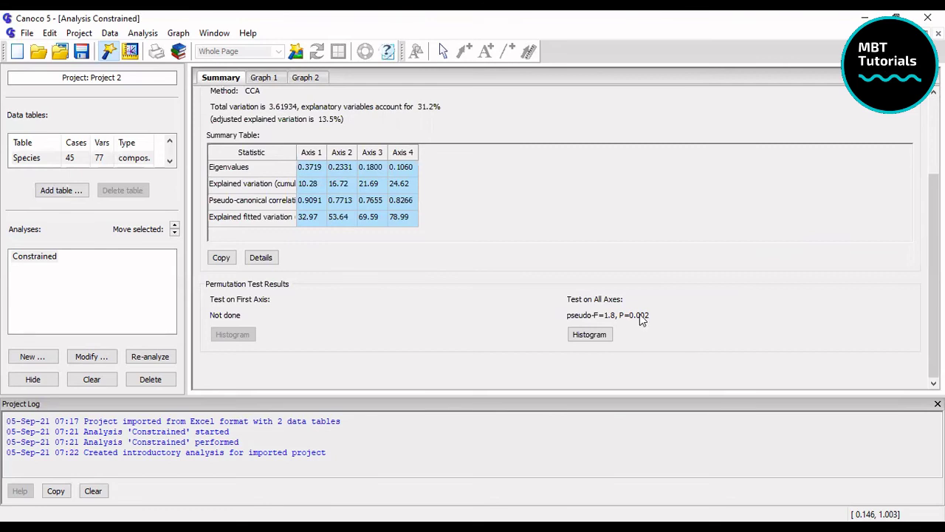
{"action": "left_click", "coordinate": [220, 258]}
Examine the species–environment biplot and compare it with the species diversity diagram, ending on the biplot.
{"action": "key", "text": "ctrl+Tab"}
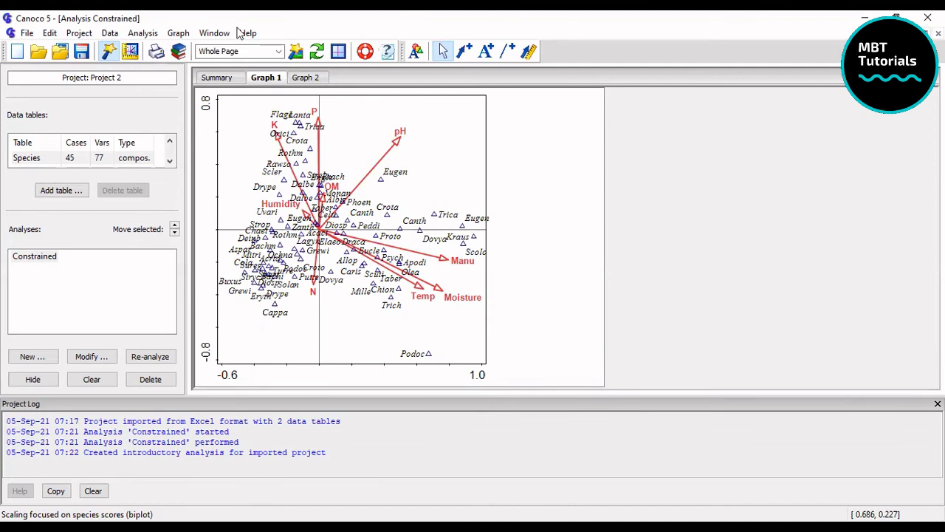
{"action": "left_click", "coordinate": [222, 78]}
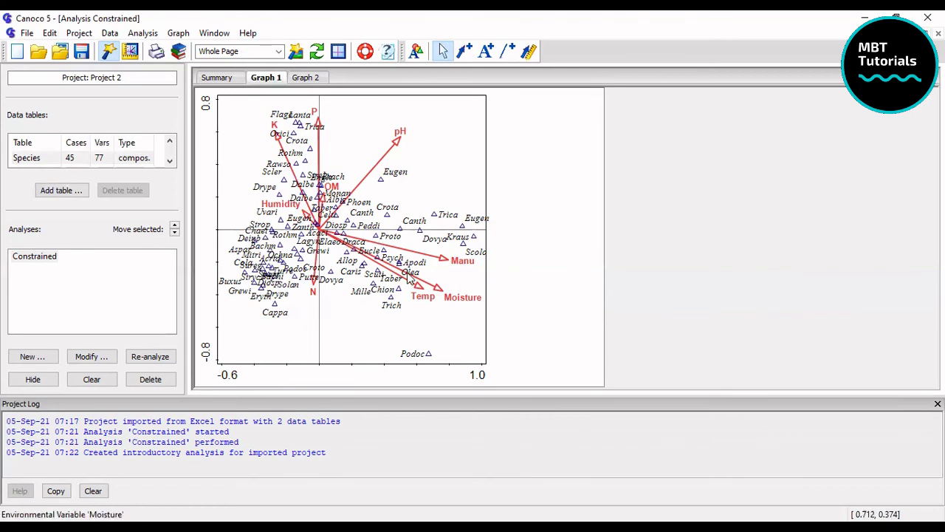
{"action": "left_click", "coordinate": [305, 77]}
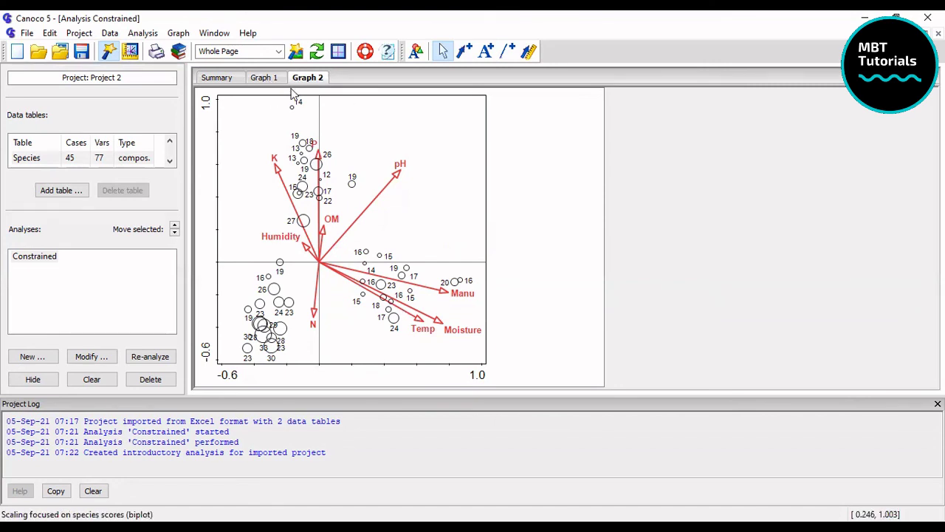
{"action": "key", "text": "ctrl+shift+Tab"}
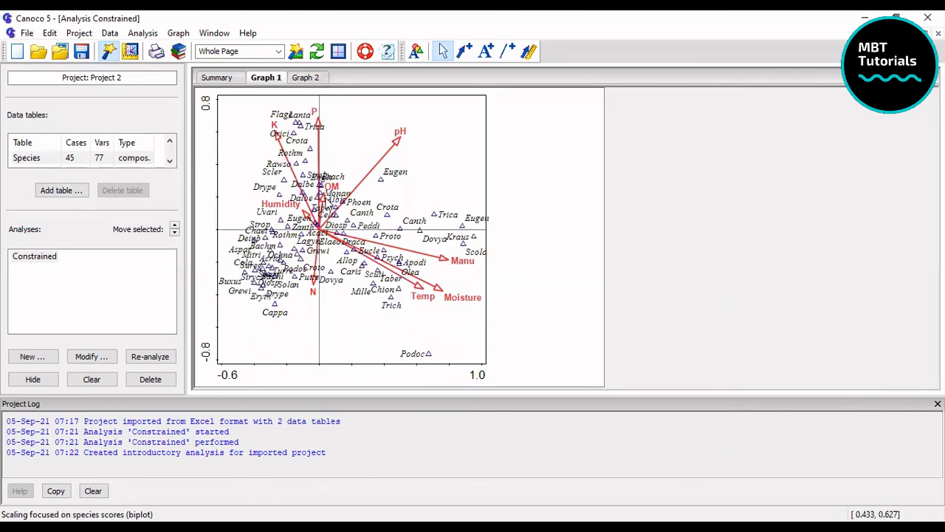